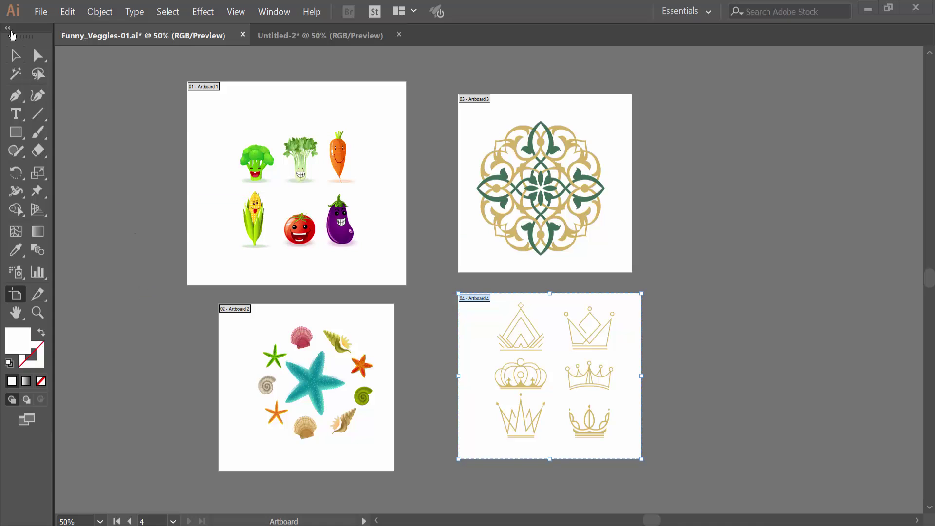
- Show the Properties panel and select Artboard 1 (900 × 800 pt) with the Artboard tool
click(14, 56)
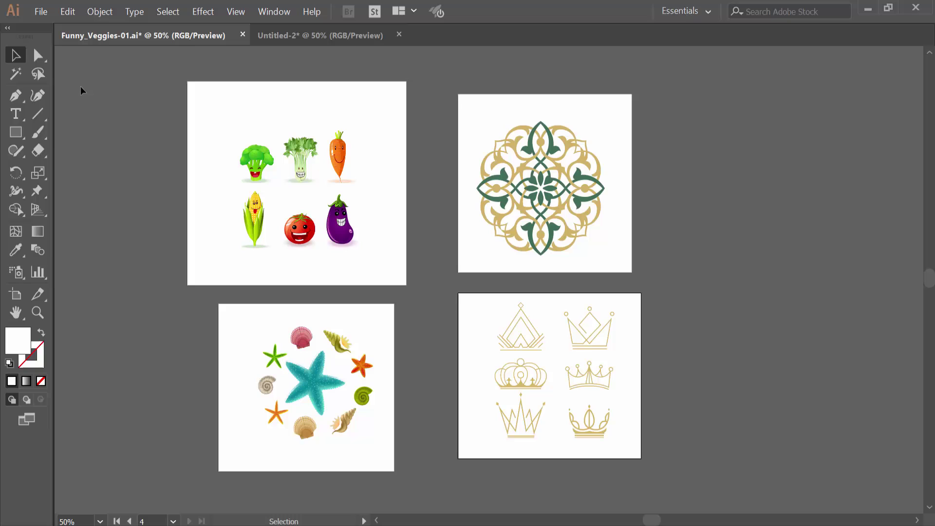
click(15, 296)
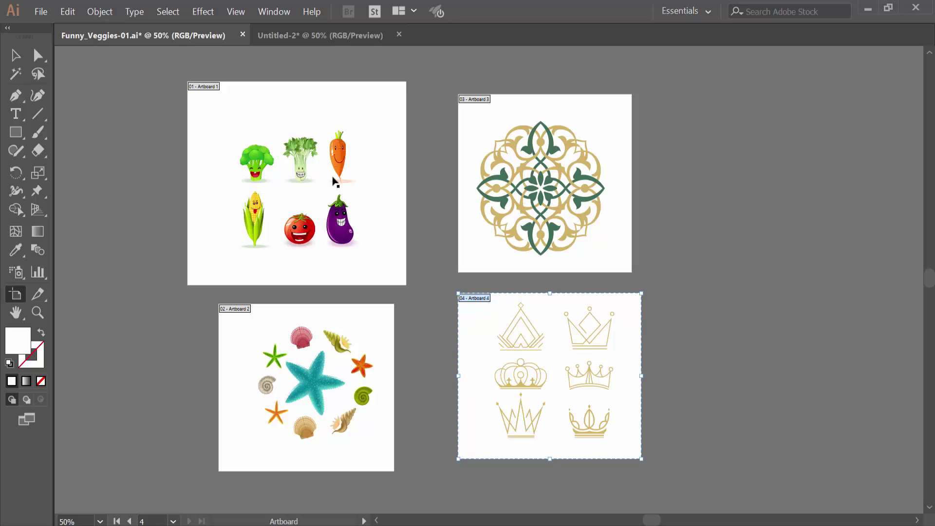
click(277, 14)
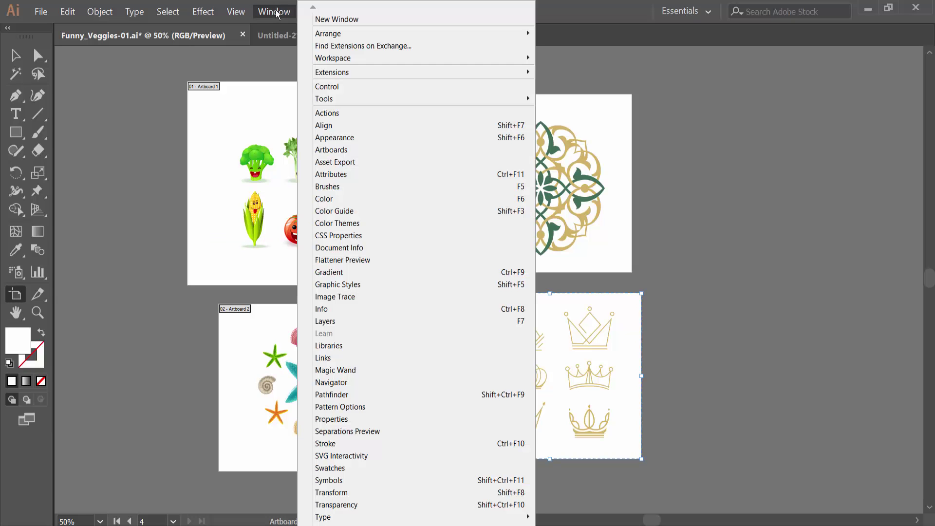
click(331, 420)
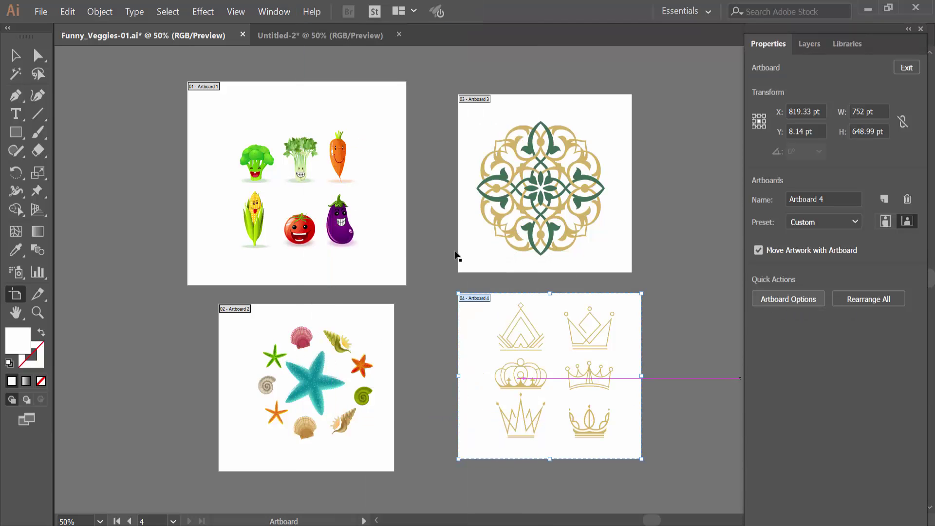
click(218, 209)
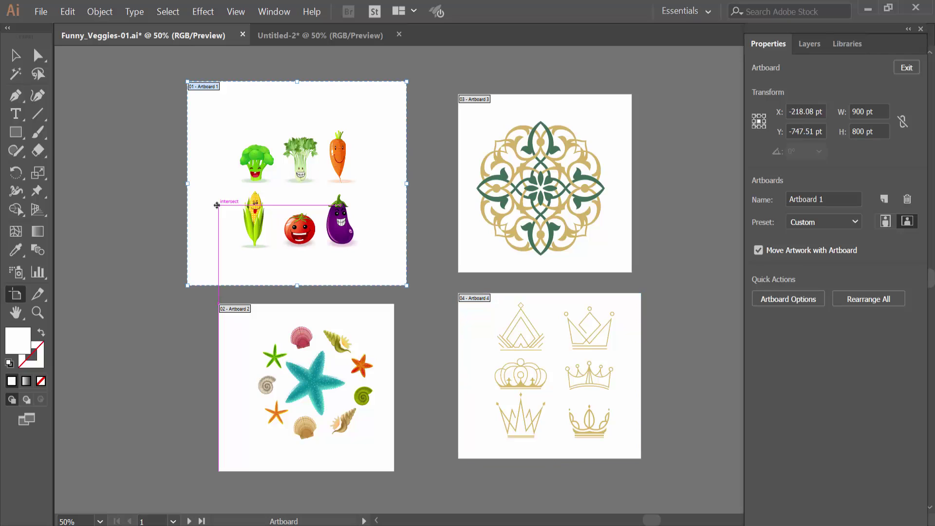
- Enable Show Video Safe Areas in Artboard 1's Artboard Options
click(787, 301)
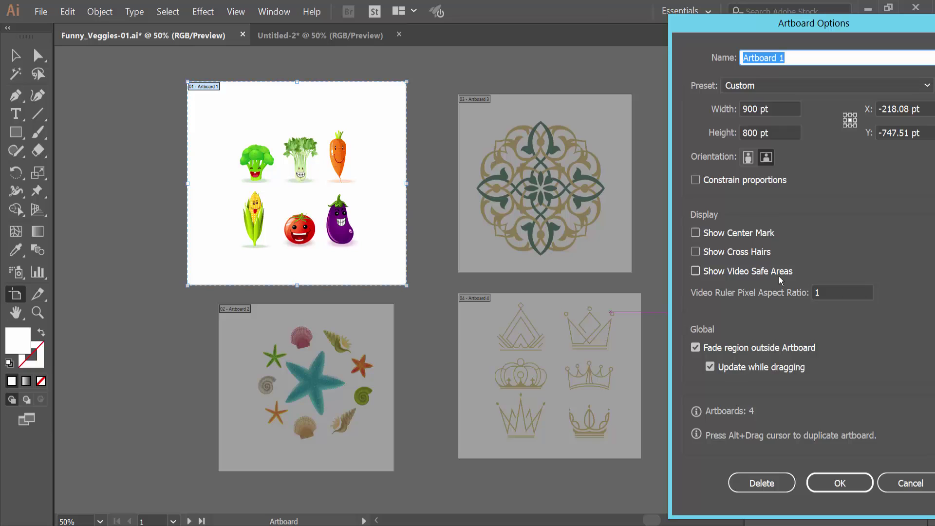
click(696, 272)
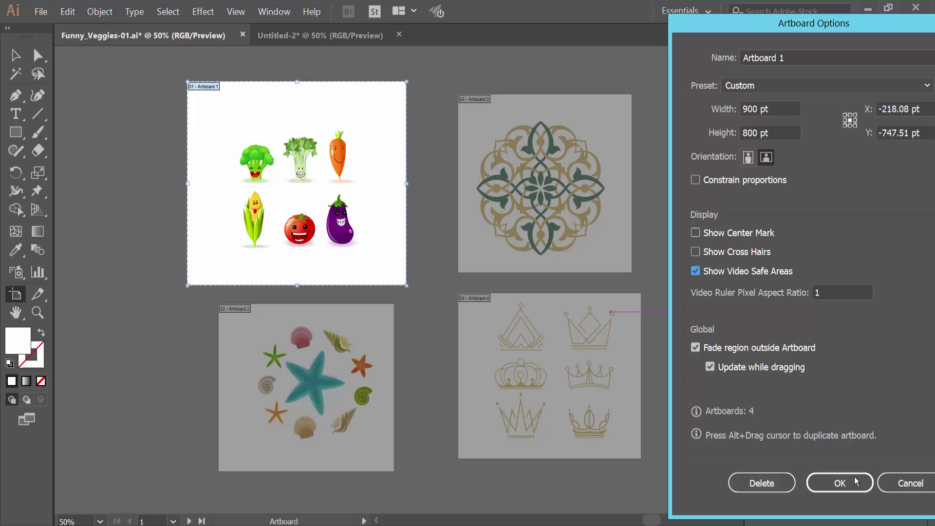
click(841, 483)
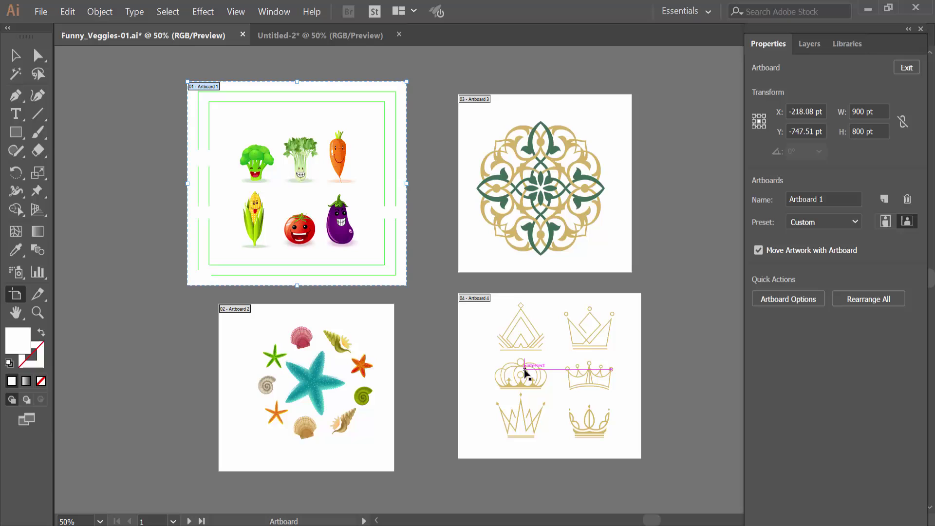
- Open the Artboards panel and Shift-select Artboards 1 through 4
click(275, 12)
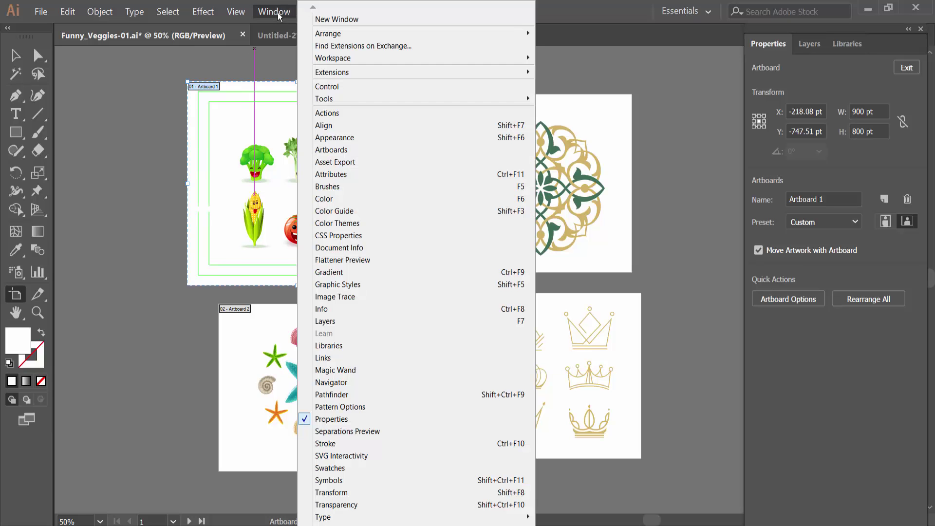
click(334, 149)
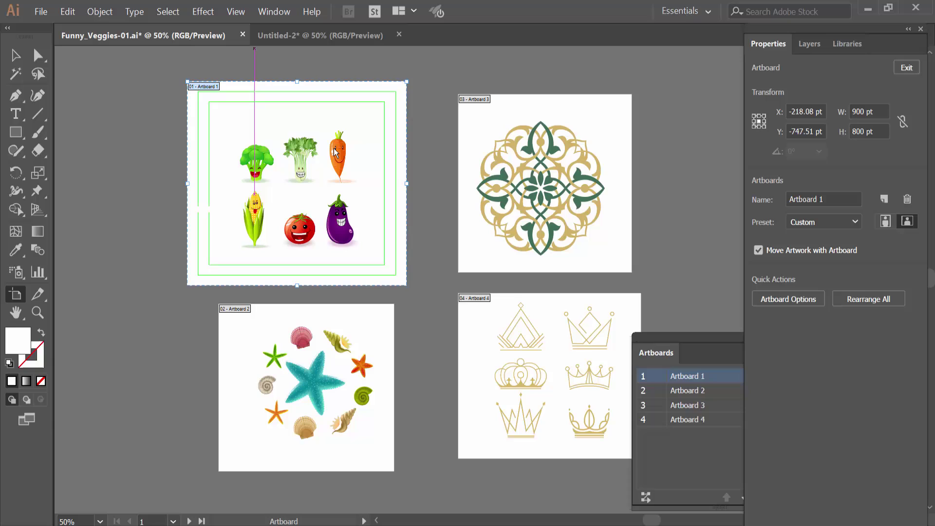
click(712, 443)
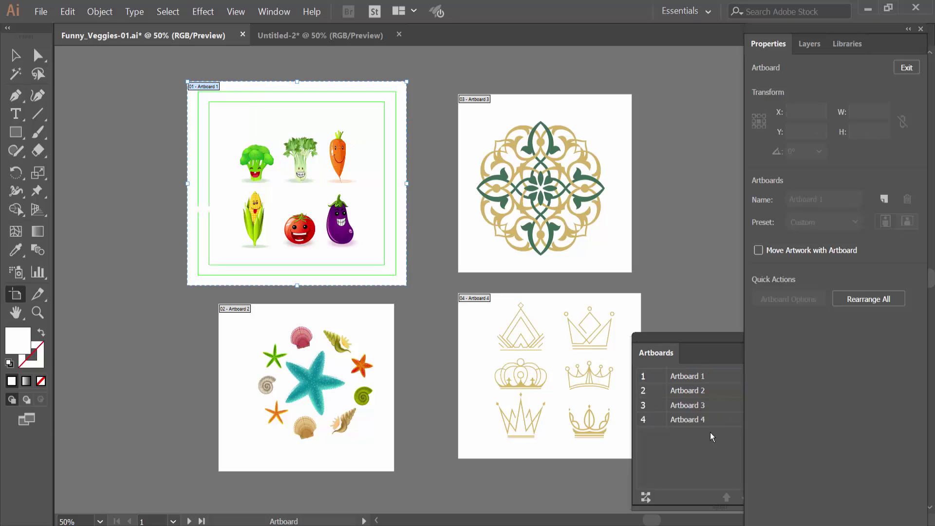
click(707, 384)
mouse_move(698, 338)
mouse_down()
mouse_move(633, 307)
mouse_move(657, 311)
mouse_up()
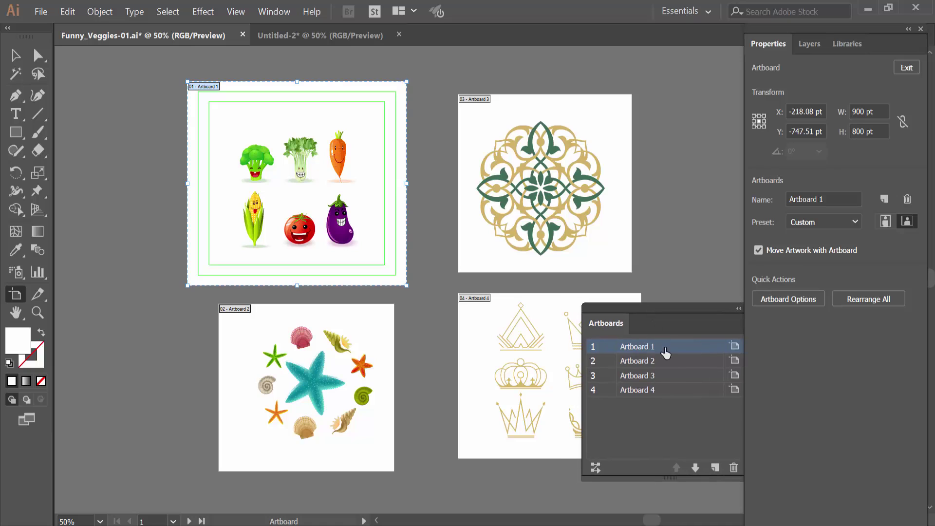
shift+click(673, 390)
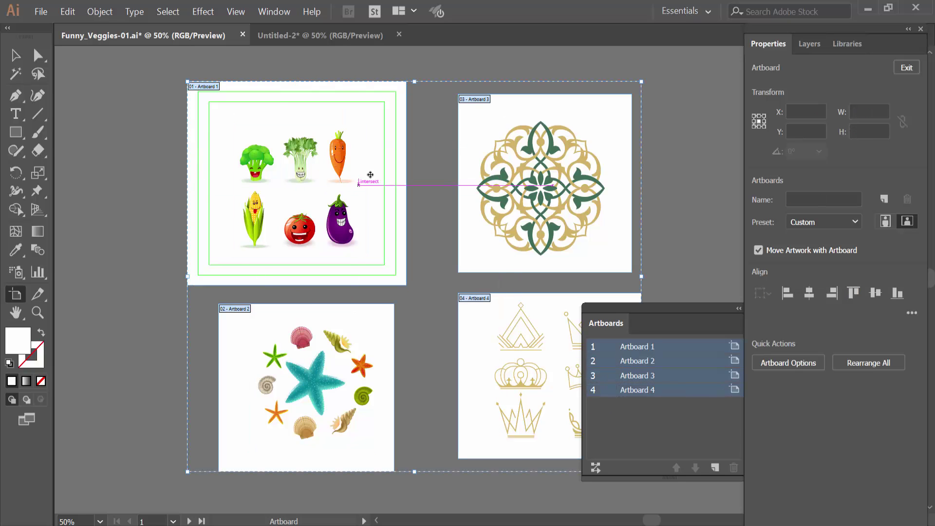
drag(672, 310, 698, 347)
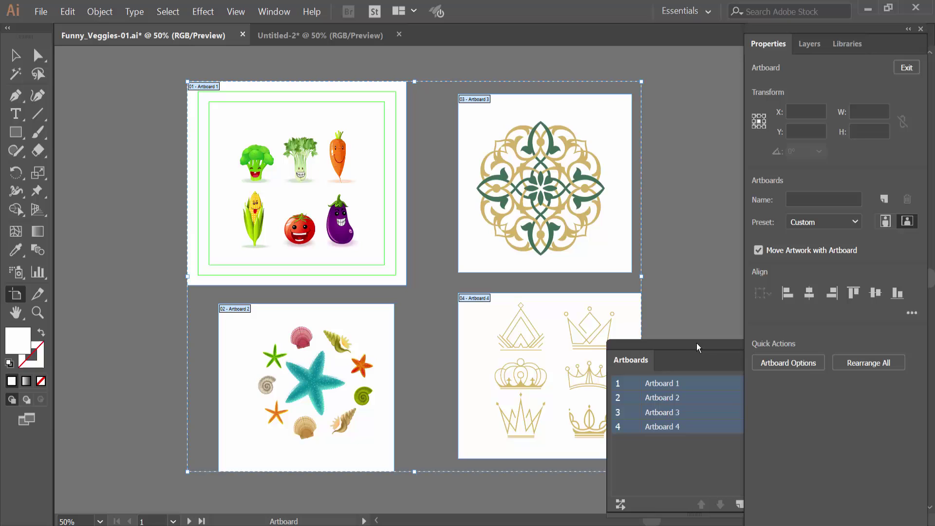
- Enable Show Video Safe Areas for all four selected artboards, then move the Artboards panel aside
click(794, 368)
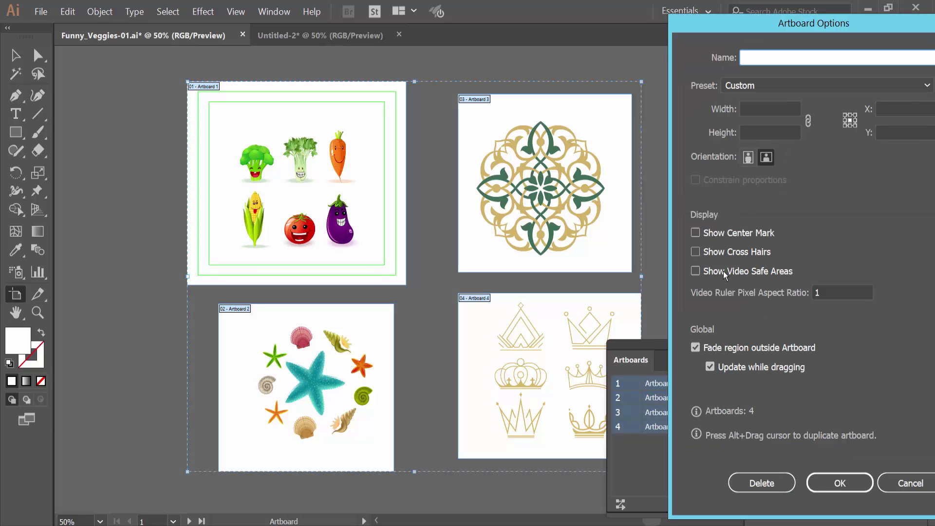
click(696, 270)
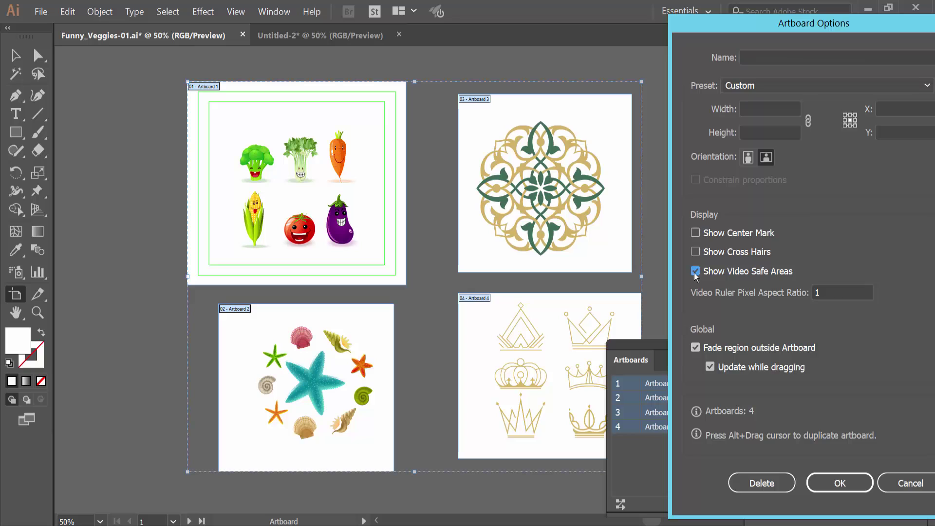
click(840, 483)
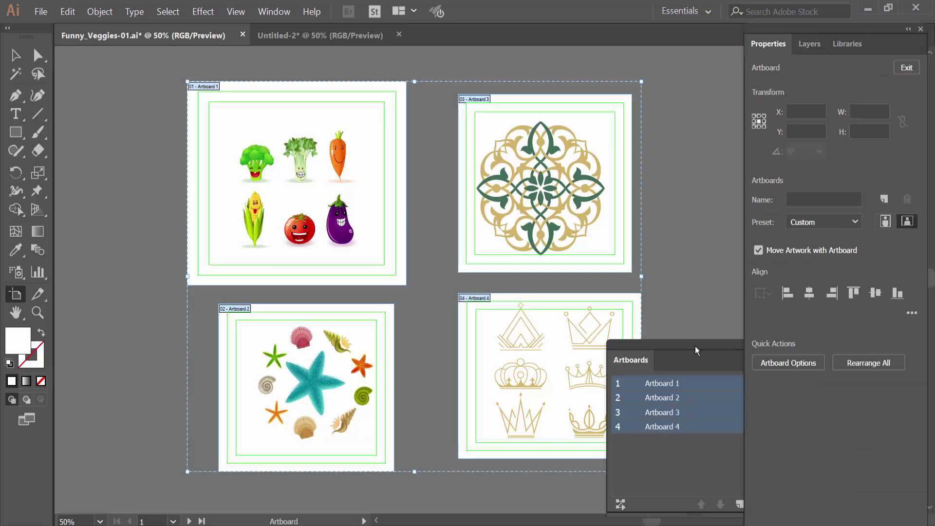
drag(696, 346, 741, 344)
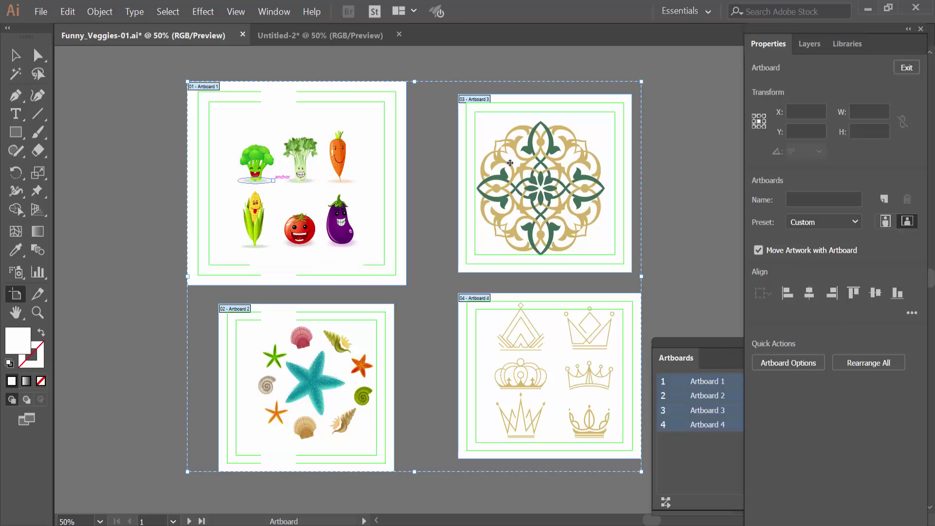